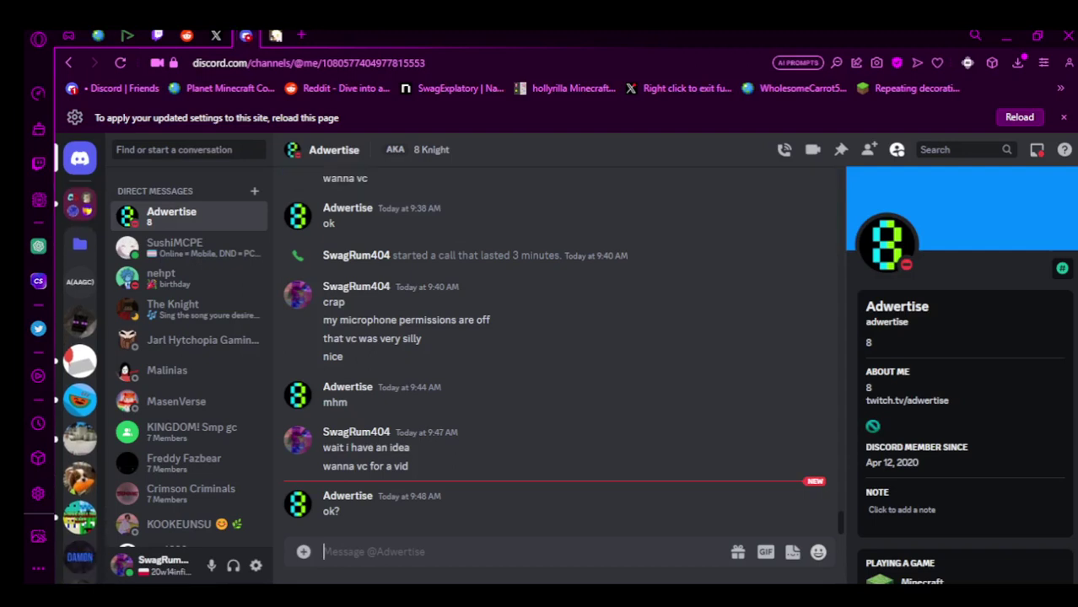
right_click(193, 224)
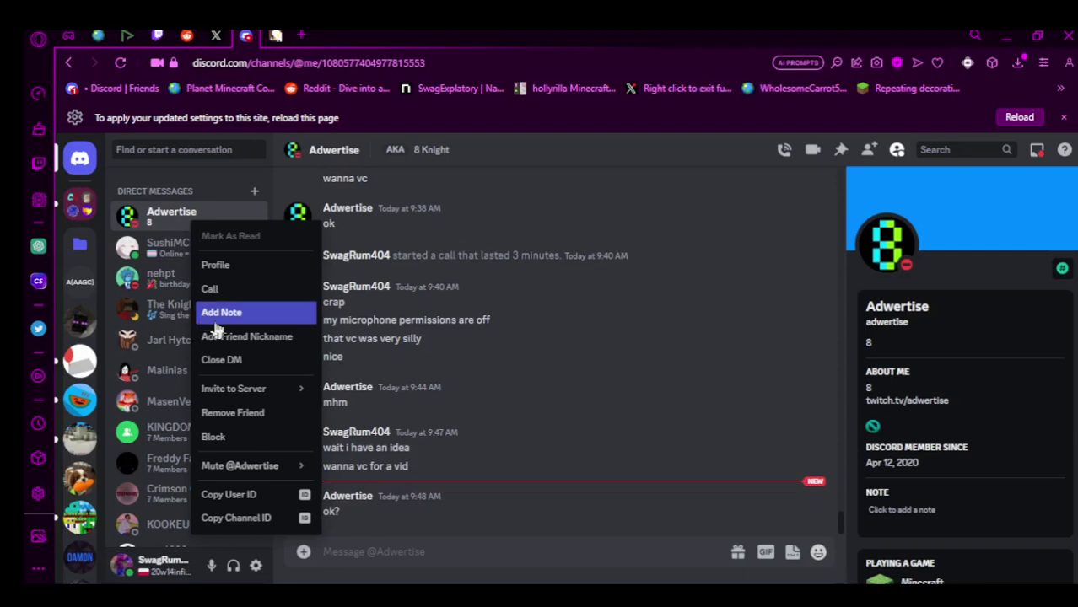
click(215, 289)
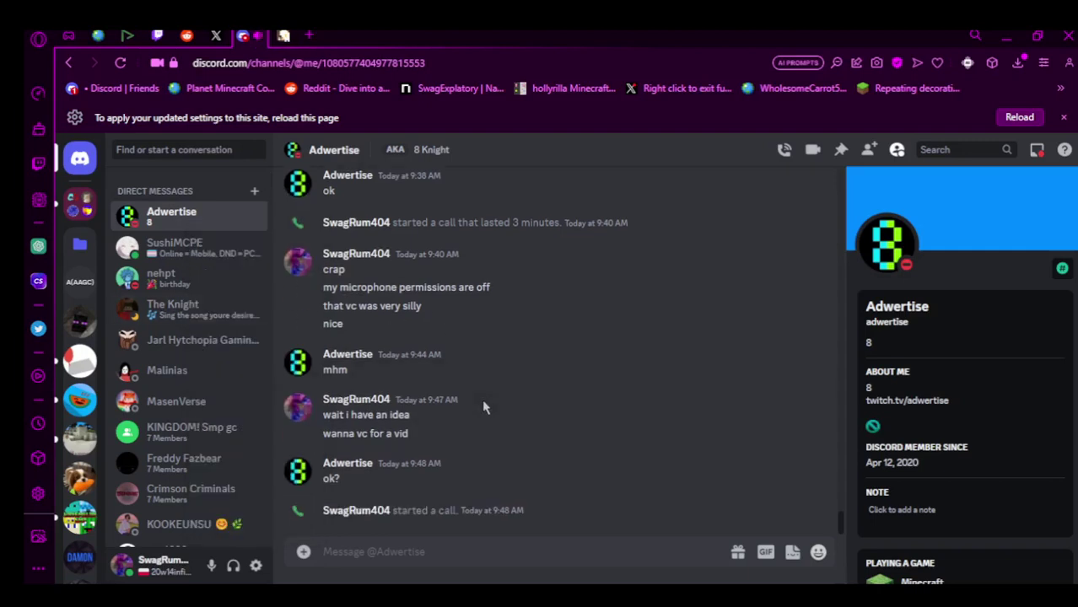